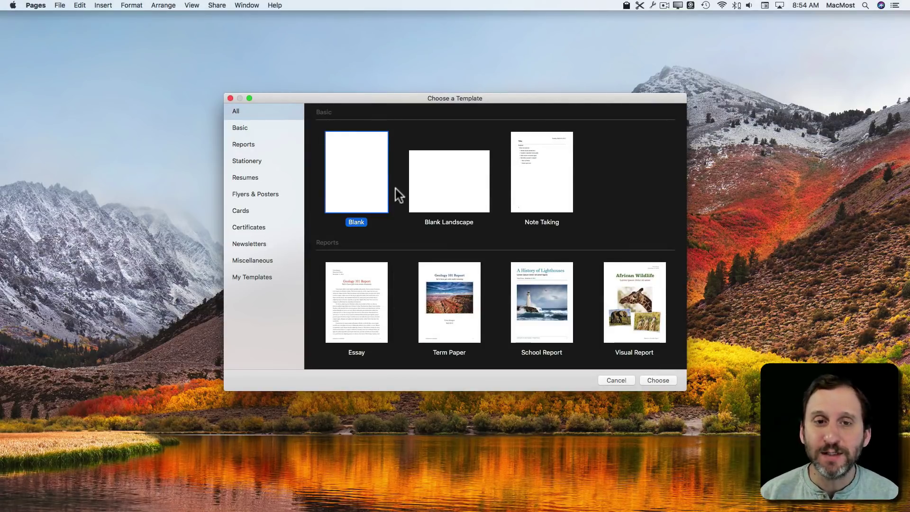
Create a new document from the Basic Blank template
double_click(352, 181)
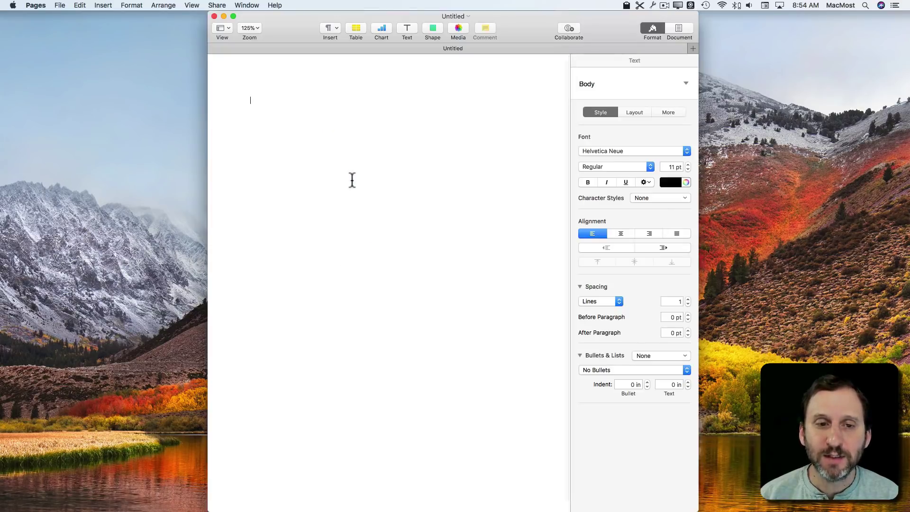
Turn on rulers and the header, footer and body layout outlines from the View menu
click(193, 6)
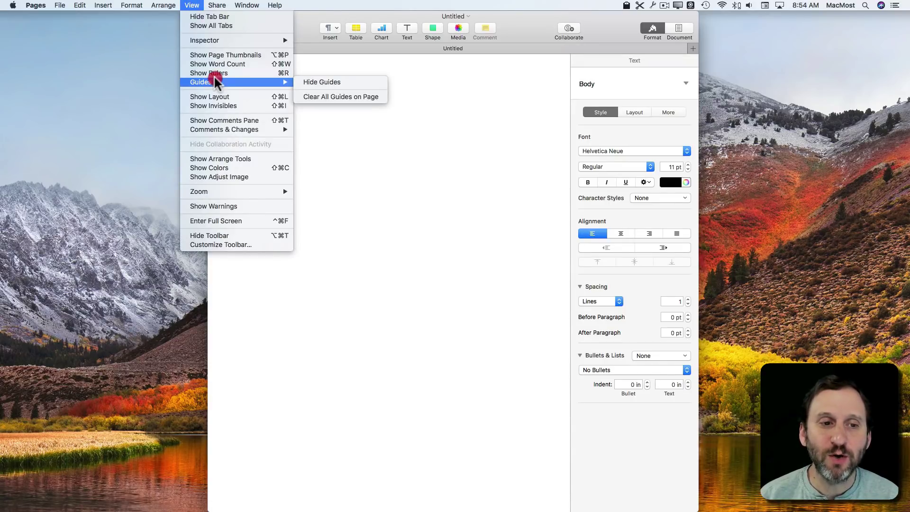
click(213, 73)
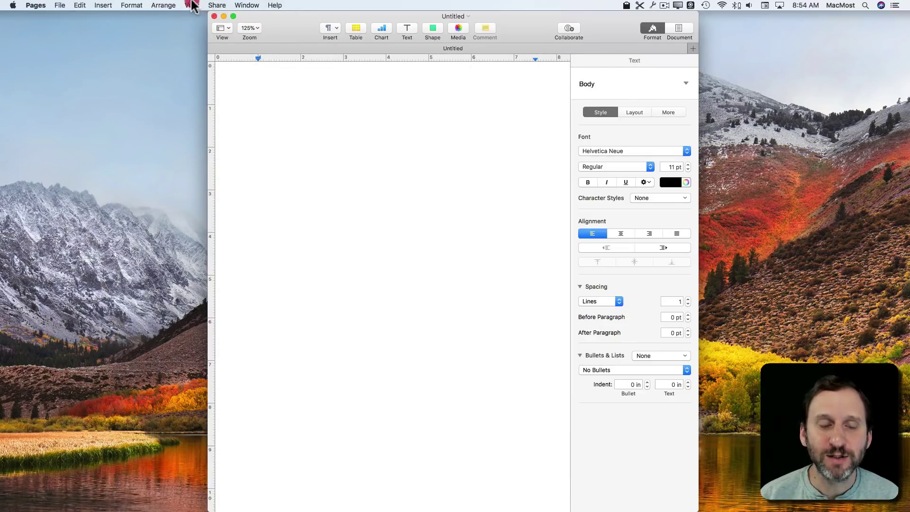
click(194, 6)
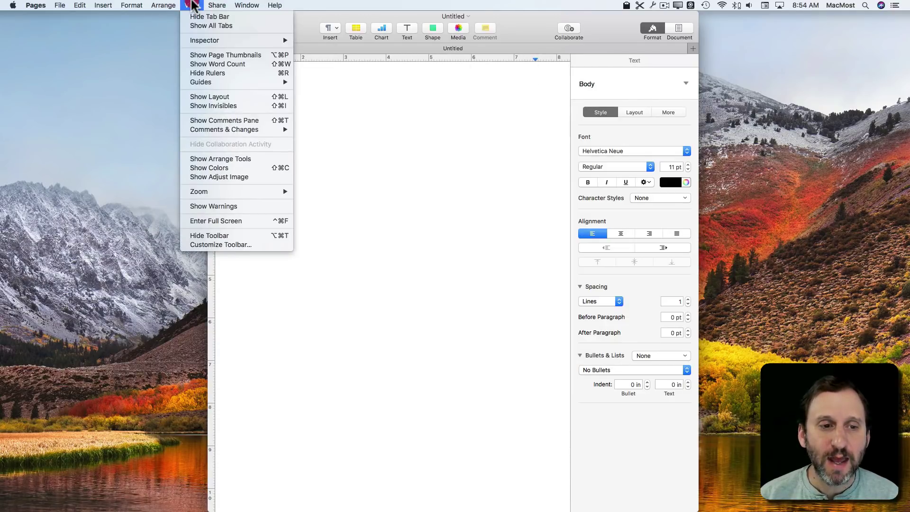
click(213, 97)
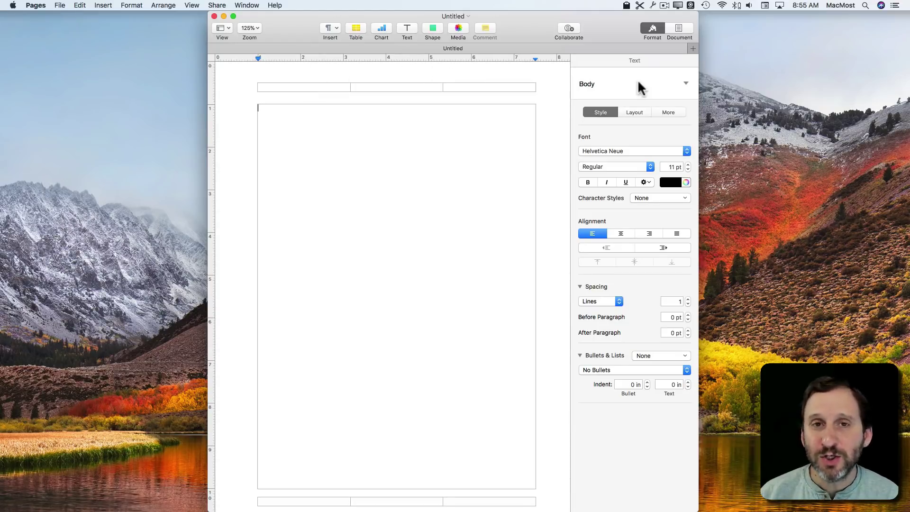
In Document settings, widen the left margin to 2 inches, then set it back to 1 inch
click(680, 27)
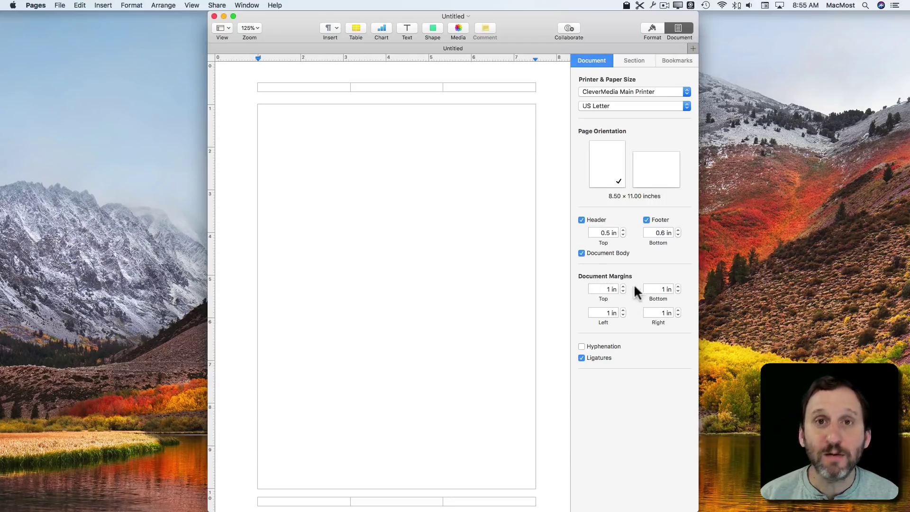
click(604, 313)
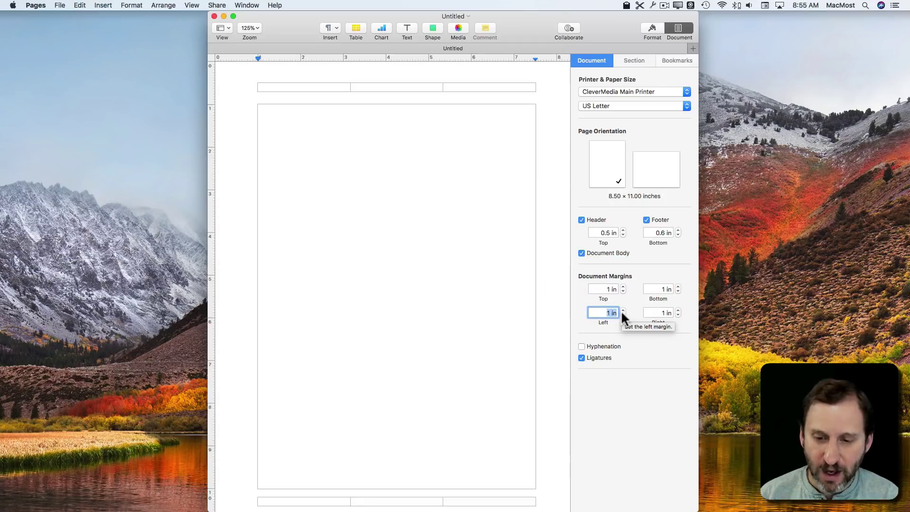
text(2)
click(623, 310)
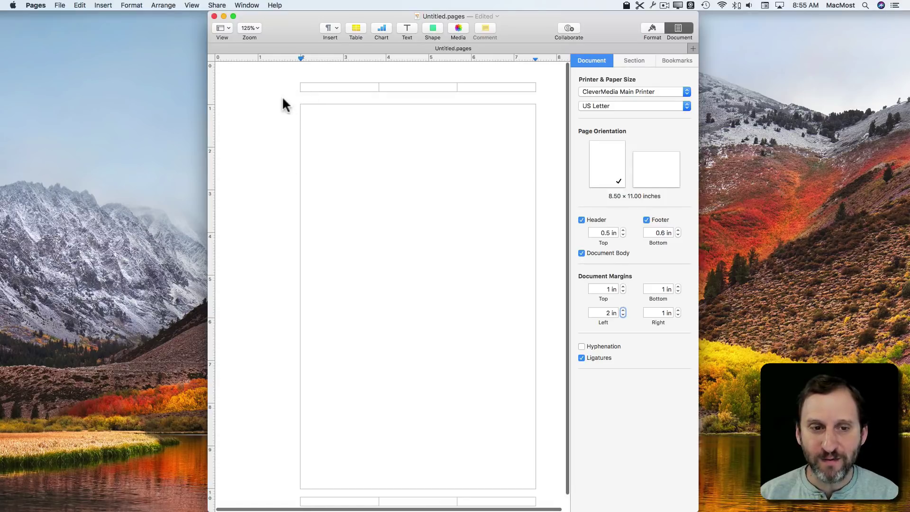
click(611, 313)
text(1)
key(Tab)
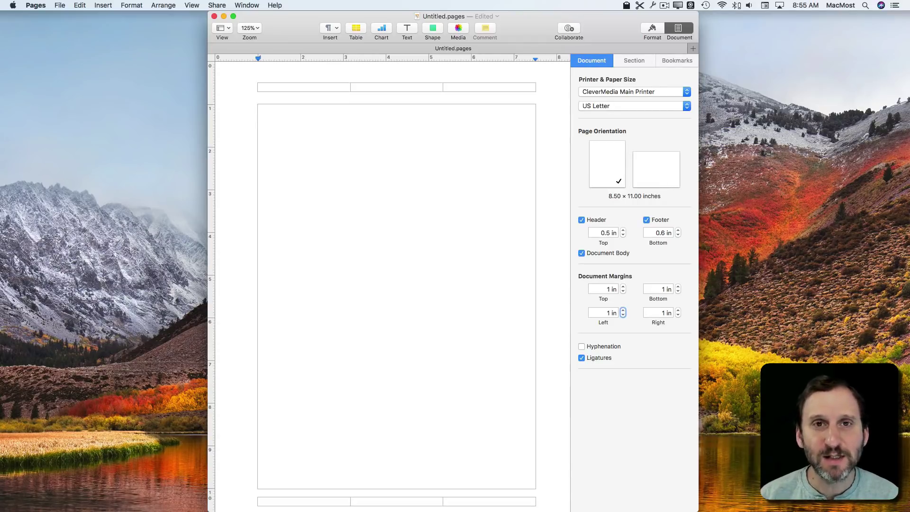
Set the printer to Any Printer, browsing paper sizes but keeping US Letter
click(601, 90)
click(563, 85)
click(611, 91)
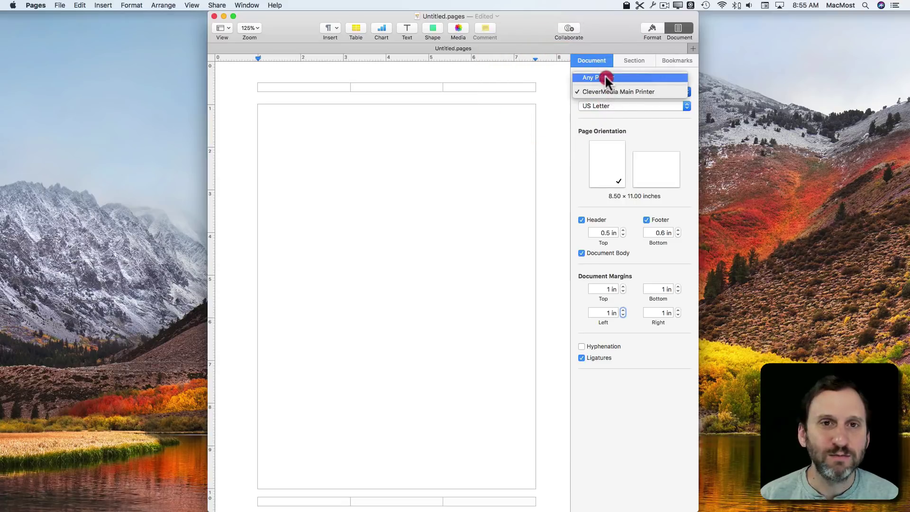
click(605, 75)
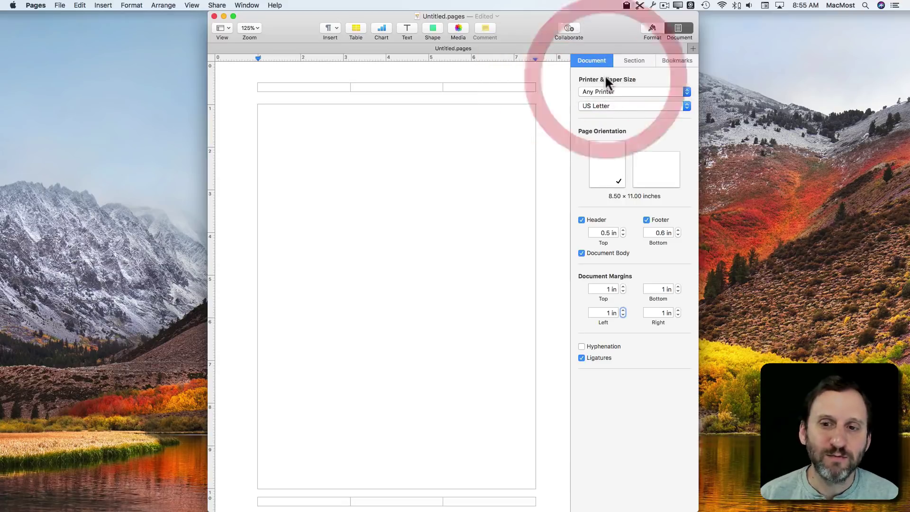
click(601, 105)
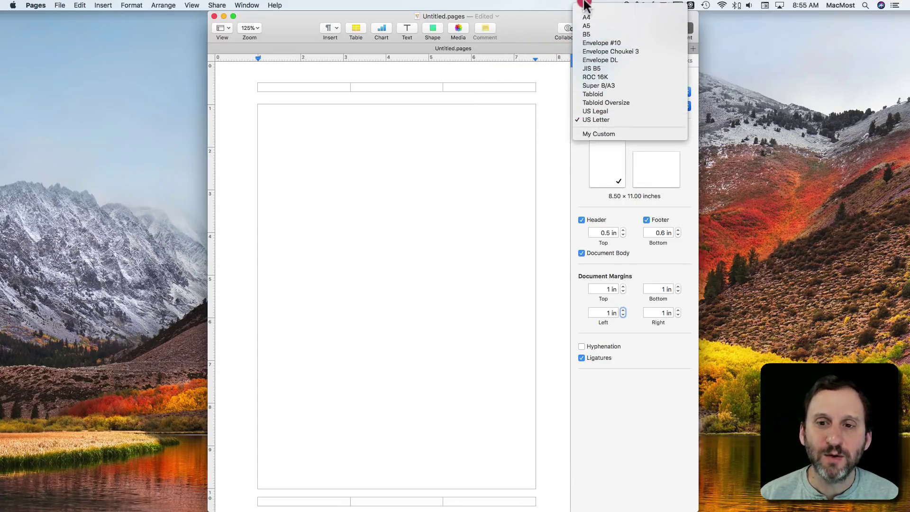
mouse_move(585, 4)
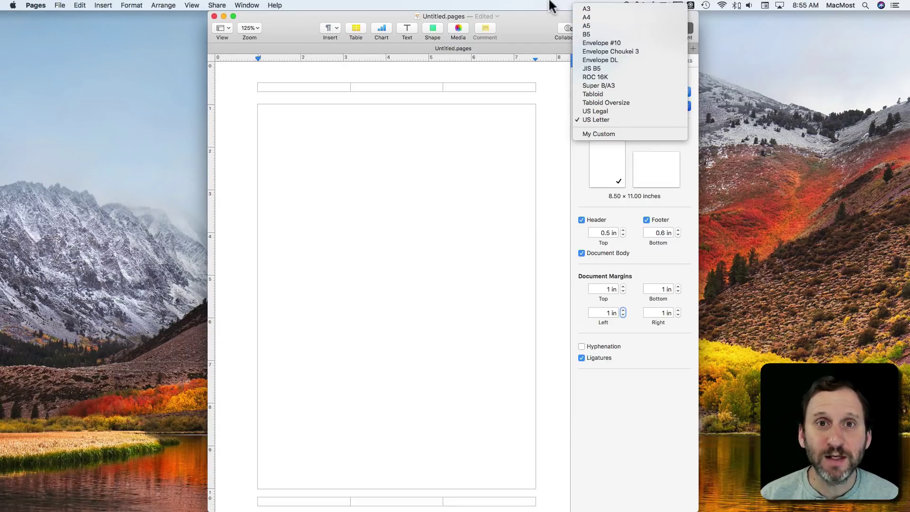
click(521, 6)
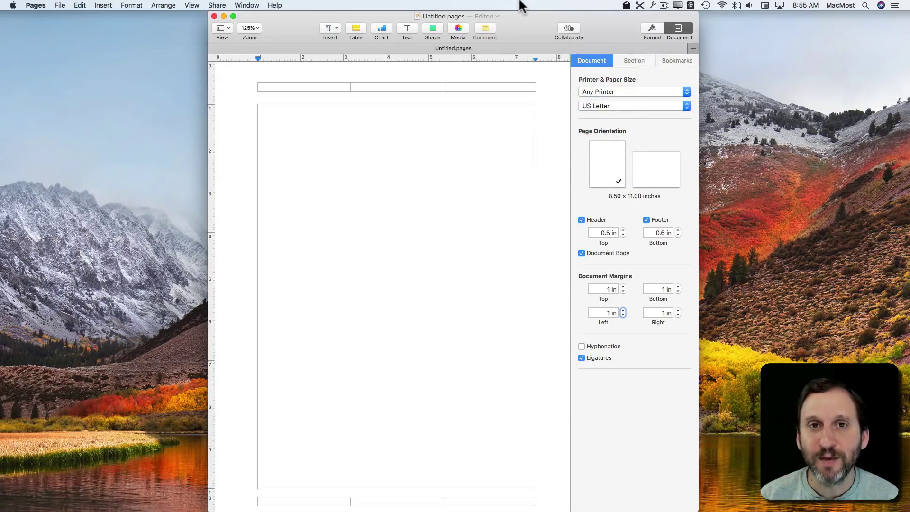
Go to File > Page Setup and choose Manage Custom Sizes from the Paper Size list
click(60, 5)
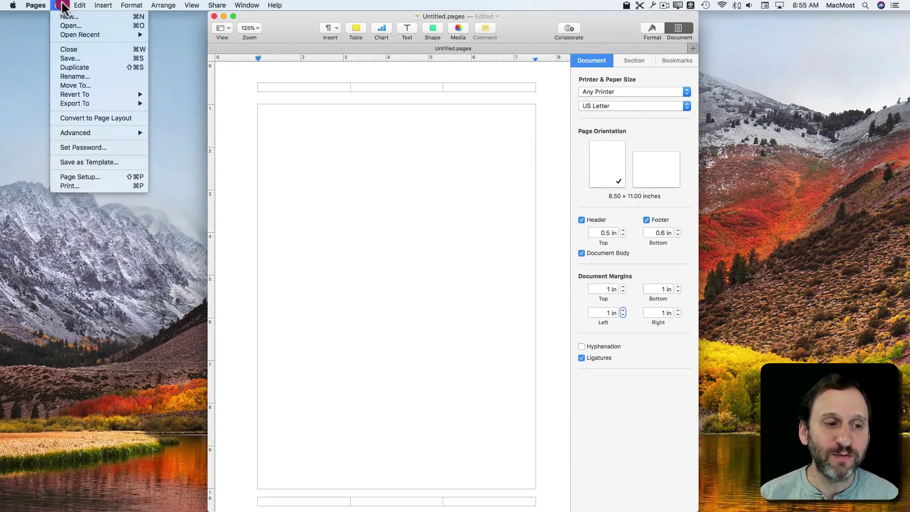
click(92, 178)
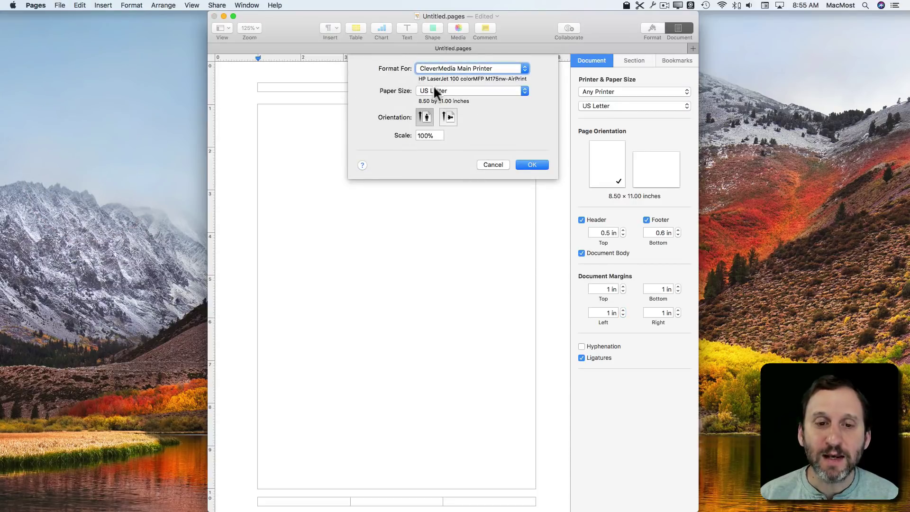
click(447, 91)
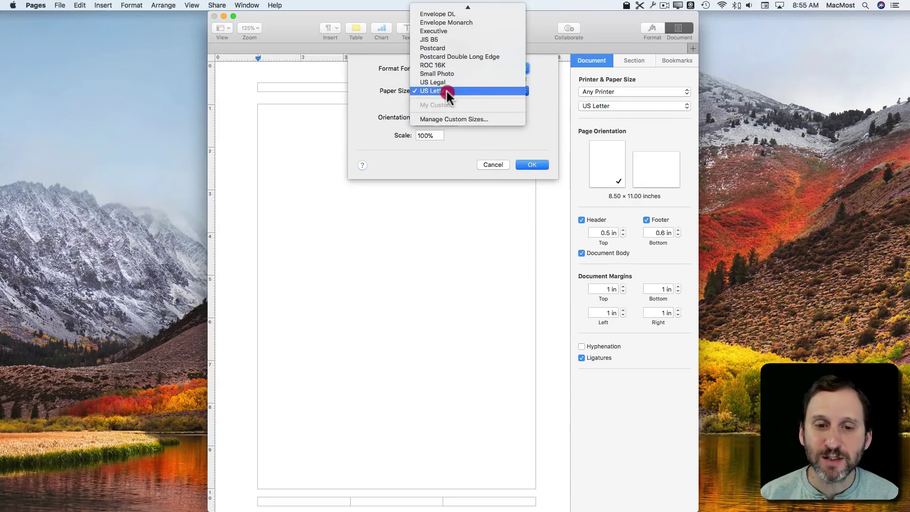
click(453, 115)
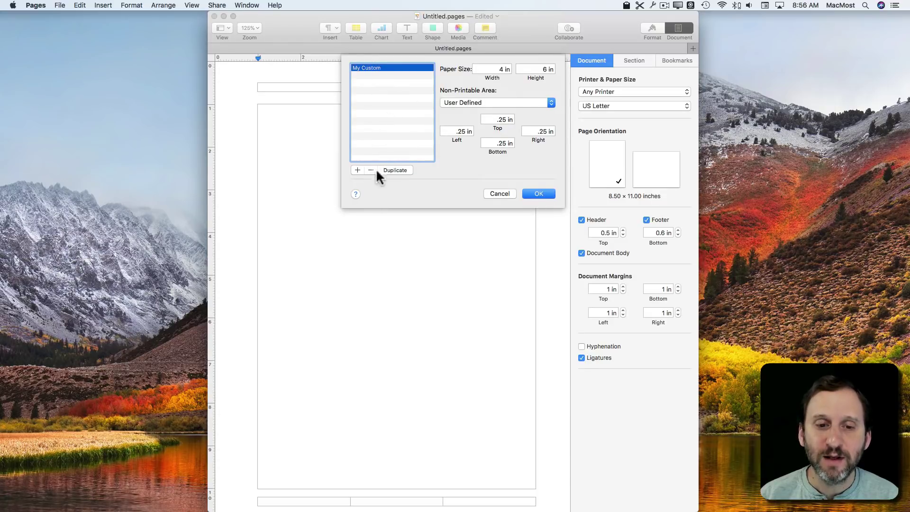
Add a custom paper size named 'Test Size', 6 inches wide by 9 inches high, and confirm it
click(357, 171)
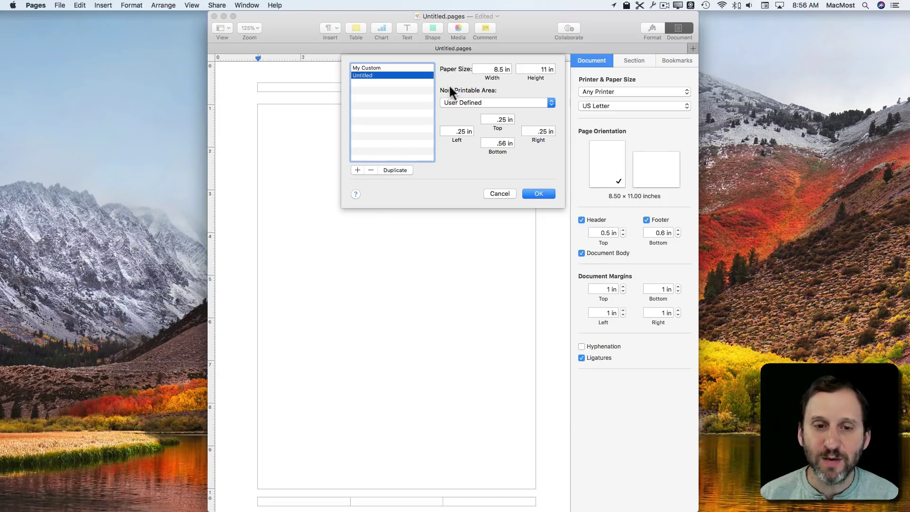
double_click(365, 75)
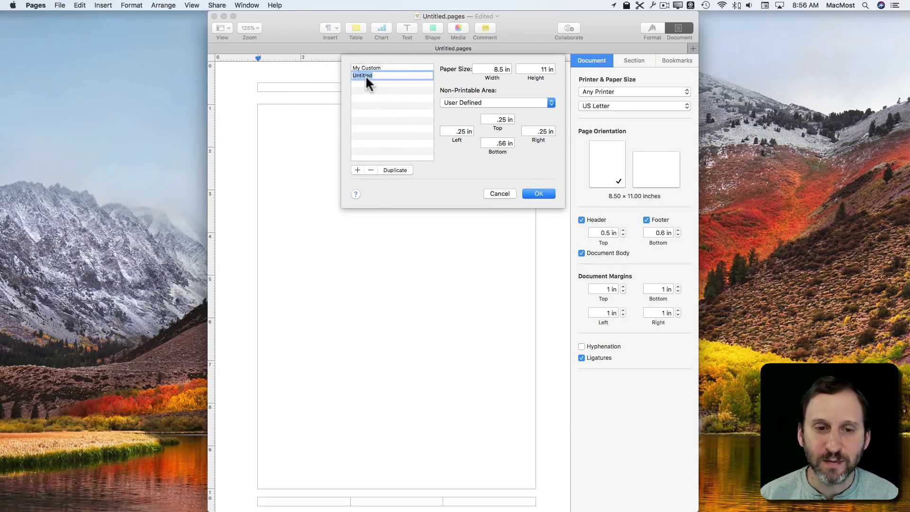
text(Test S)
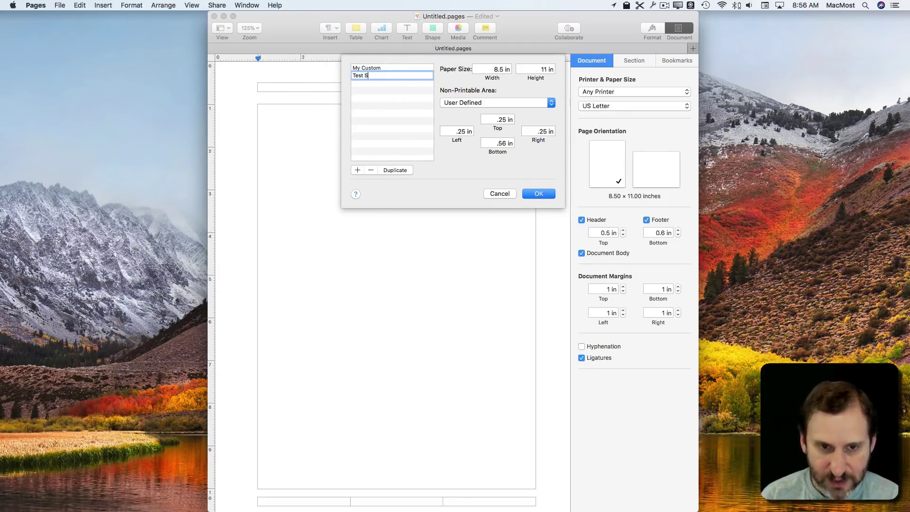
text(ize)
key(Return)
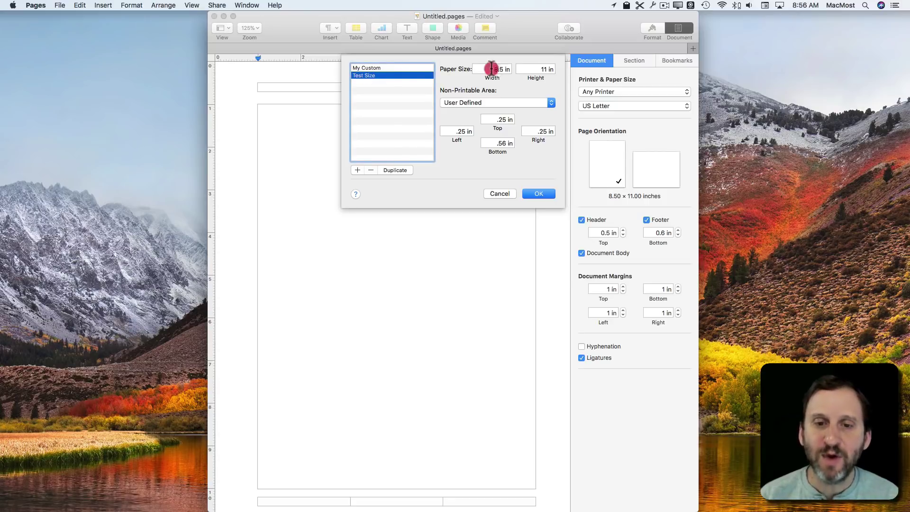
click(492, 68)
text(6)
click(556, 71)
text(9)
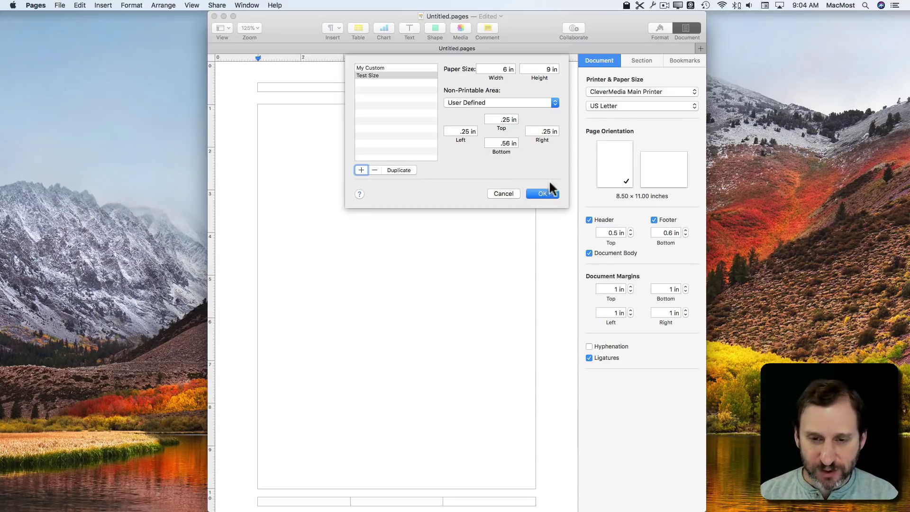
click(545, 194)
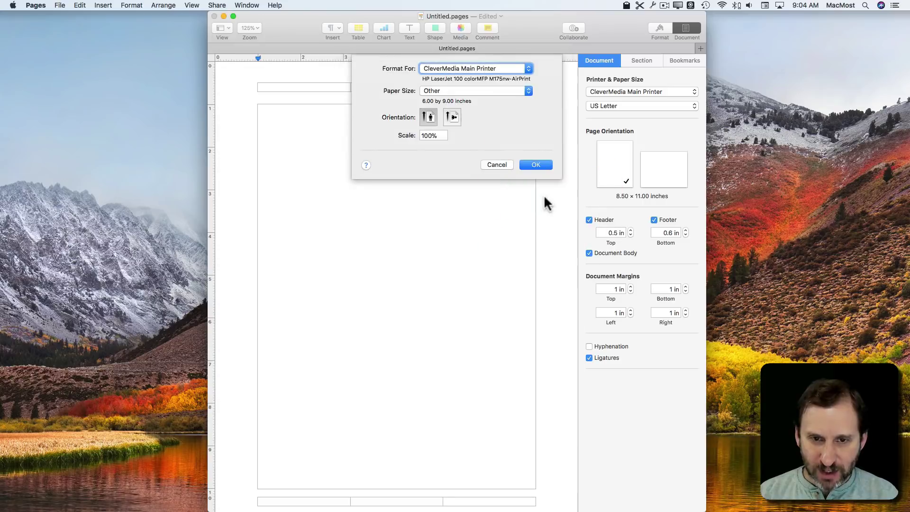
Confirm the 6×9 page setup, then try Any Printer and CleverMedia Main Printer
click(537, 166)
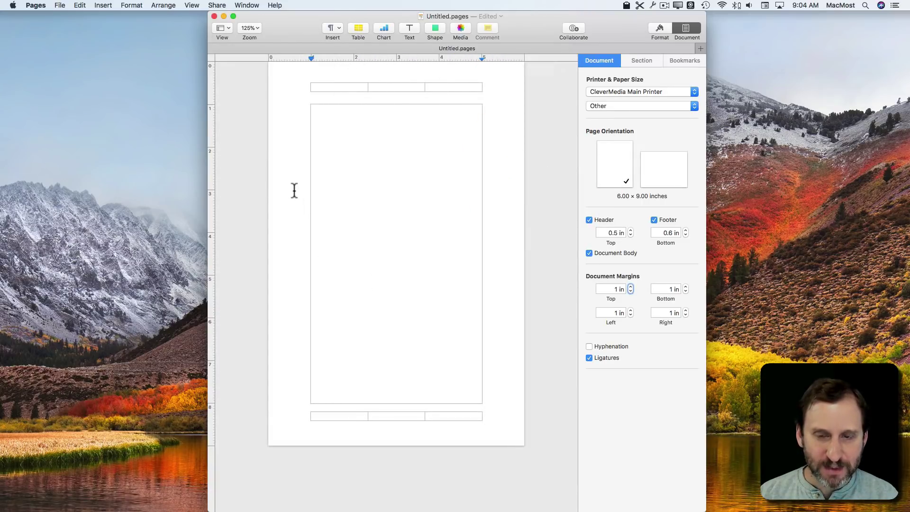
click(629, 95)
click(629, 78)
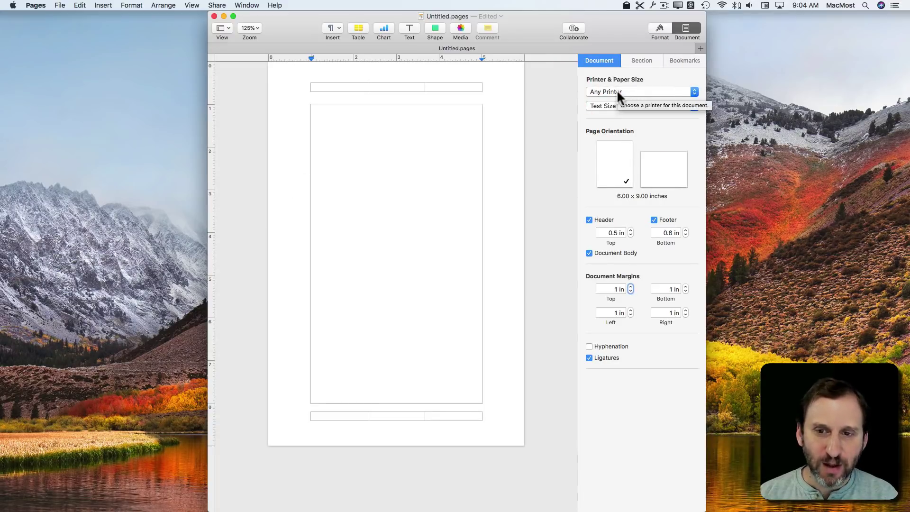
click(610, 105)
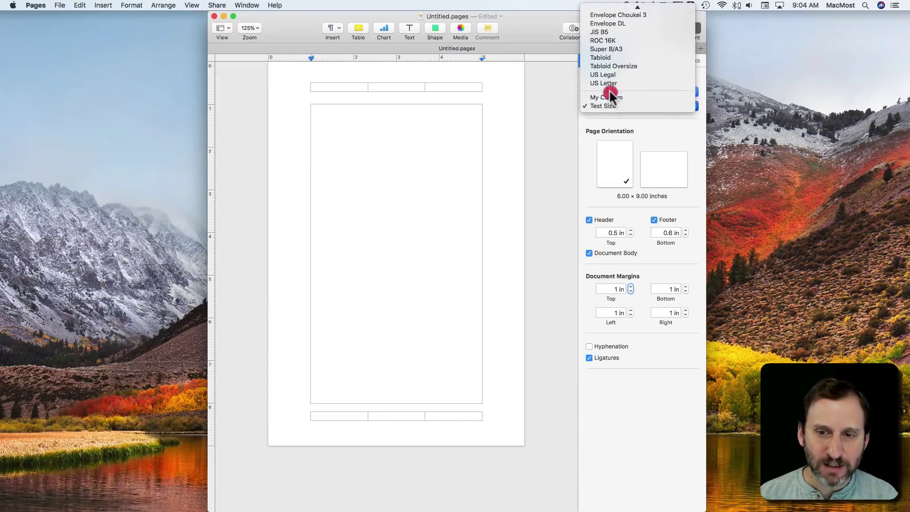
click(614, 96)
click(623, 89)
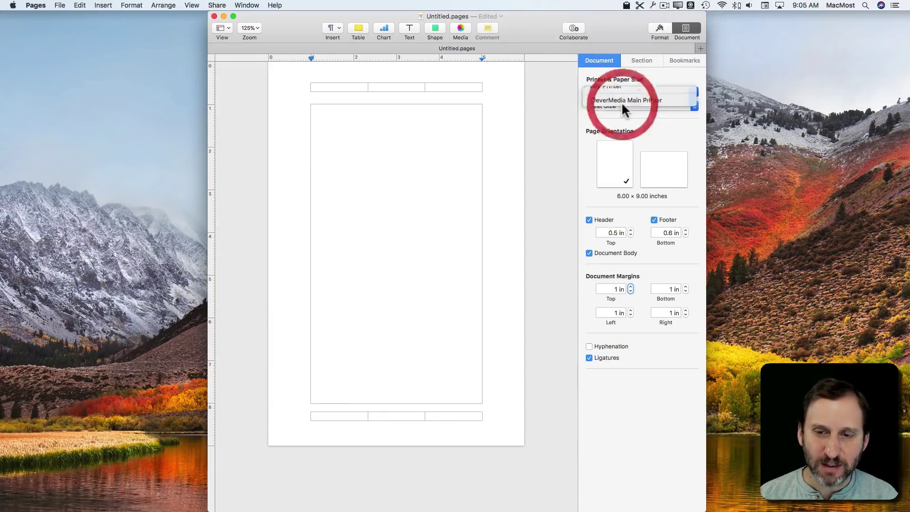
Return to Any Printer and choose Test Size paper after briefly trying US Legal
click(618, 104)
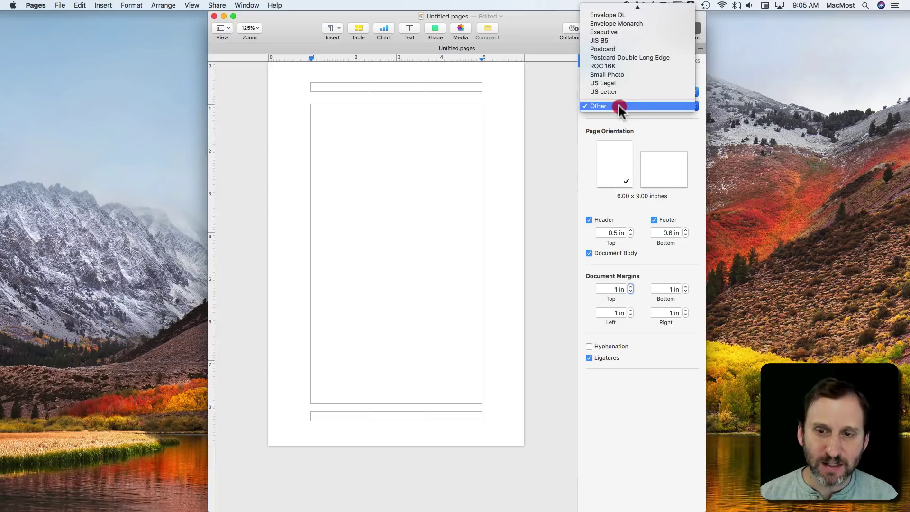
click(628, 92)
click(625, 76)
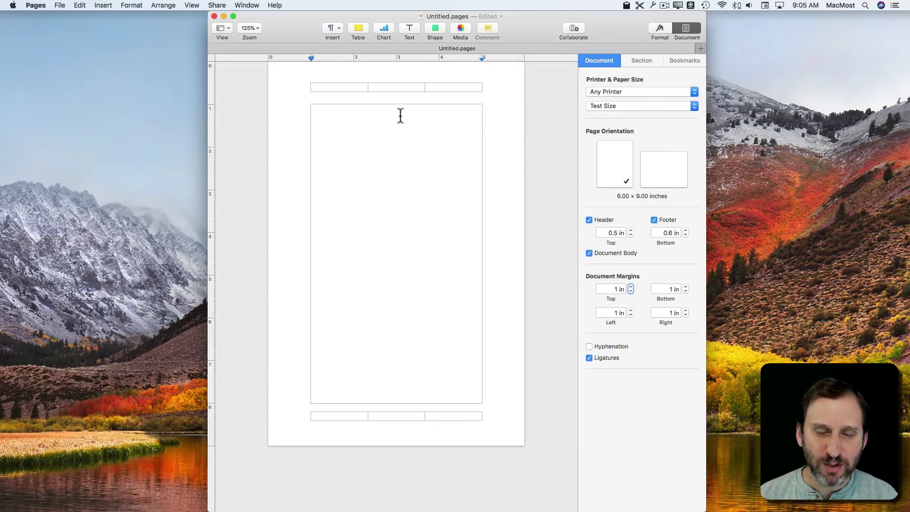
click(625, 107)
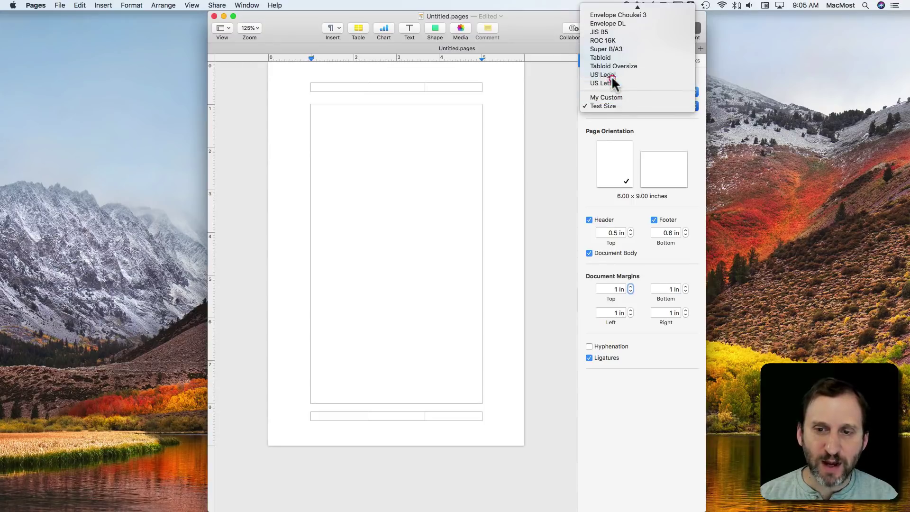
click(612, 75)
click(613, 105)
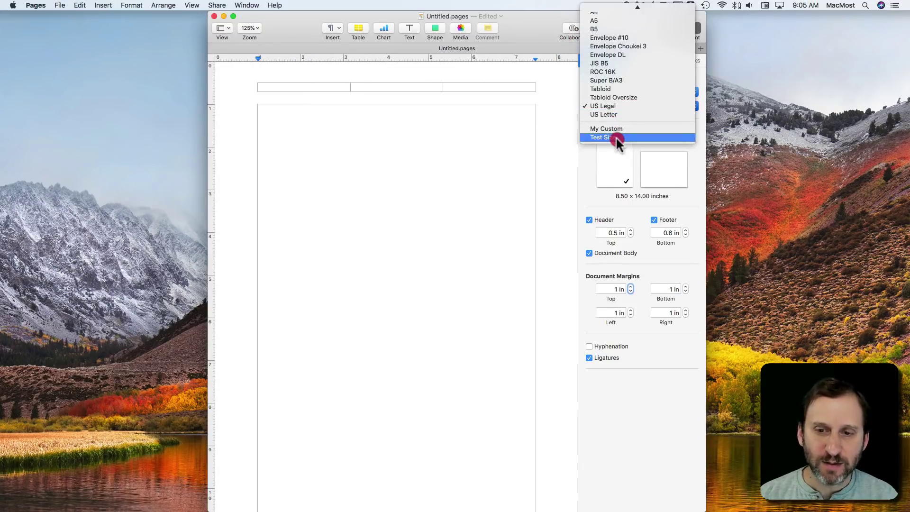
click(617, 136)
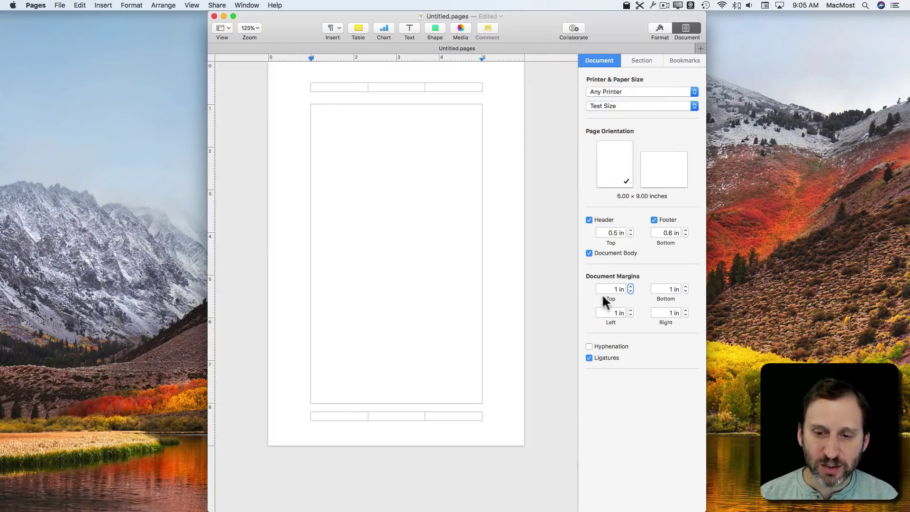